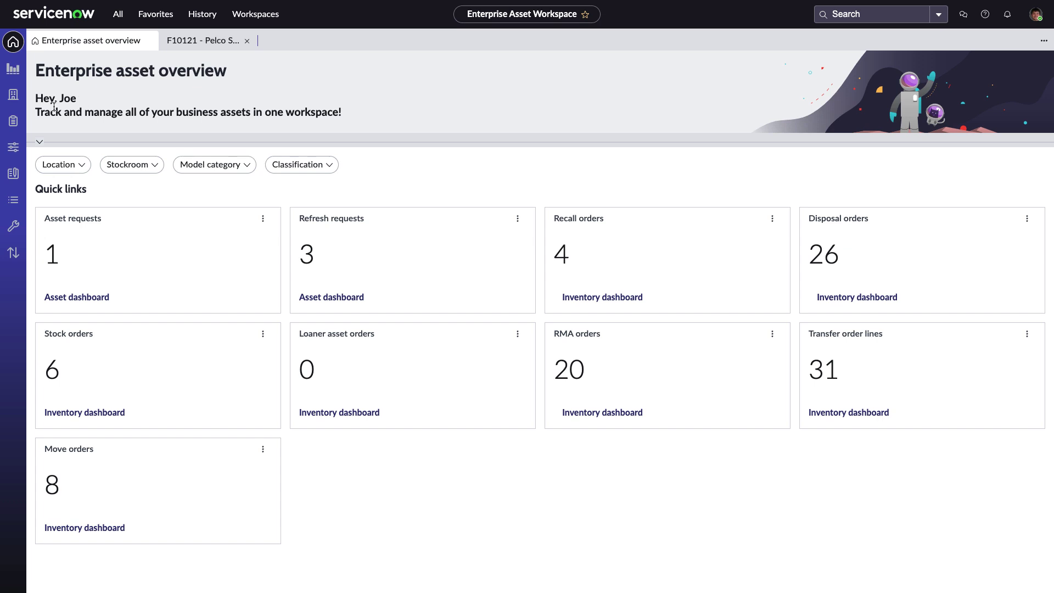
# Show the asset estate's indoor map for NYC Campus, Building B, Floor 1
pyautogui.click(13, 121)
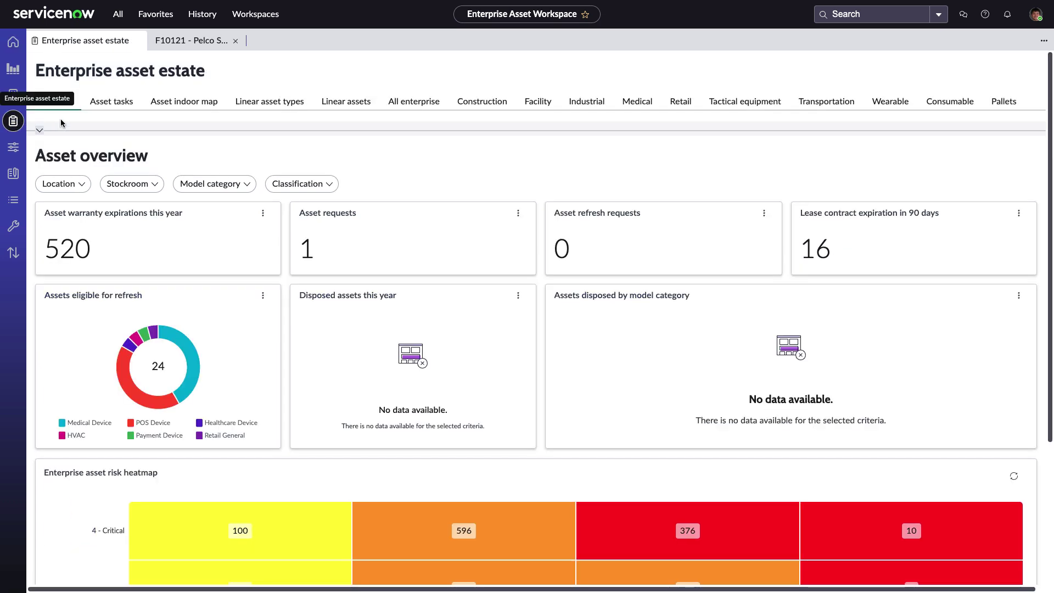
pyautogui.click(196, 102)
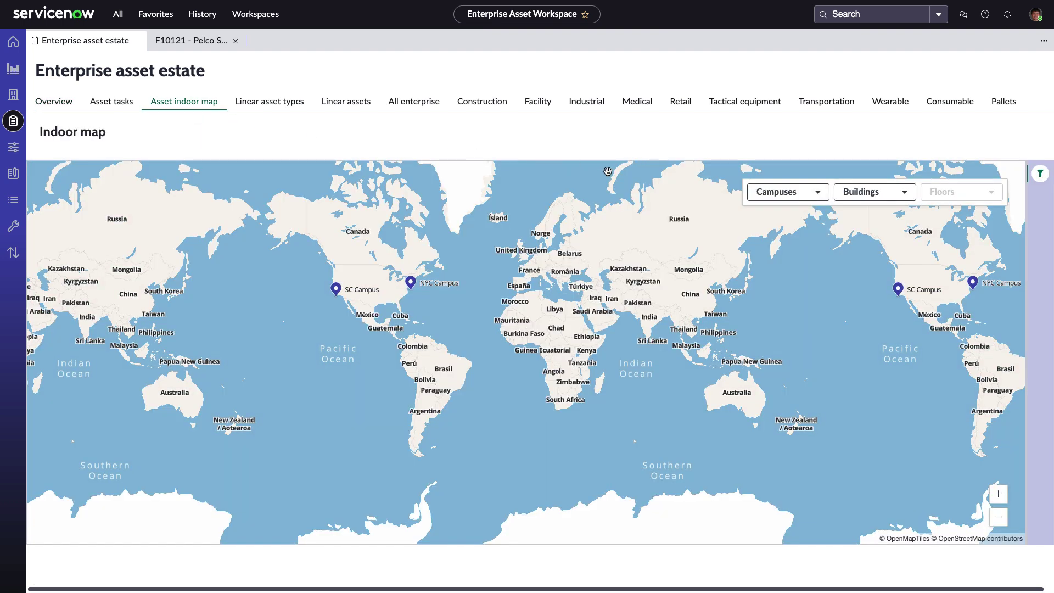
pyautogui.click(817, 195)
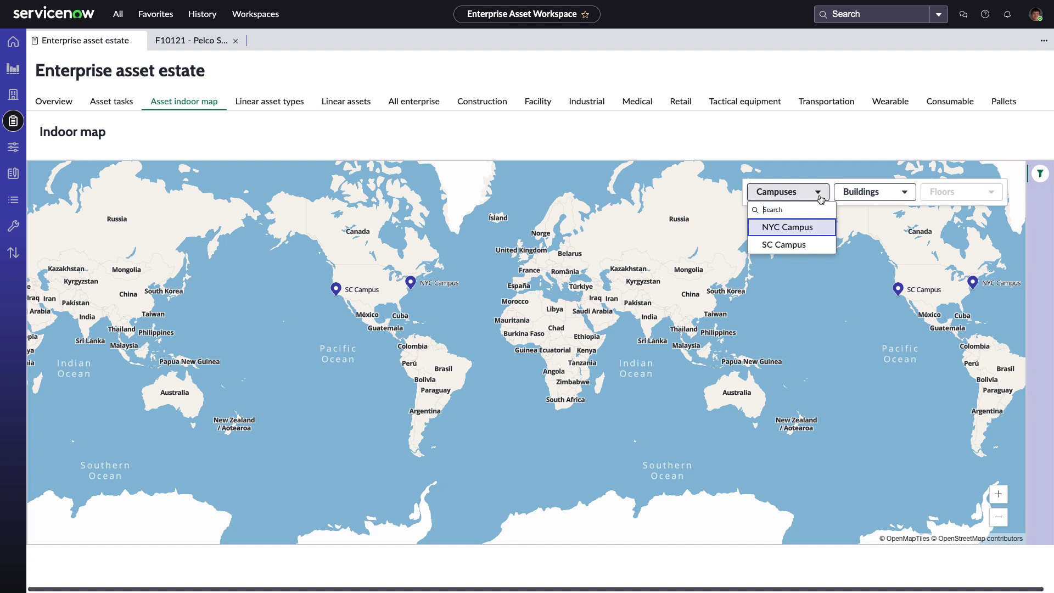
pyautogui.click(812, 233)
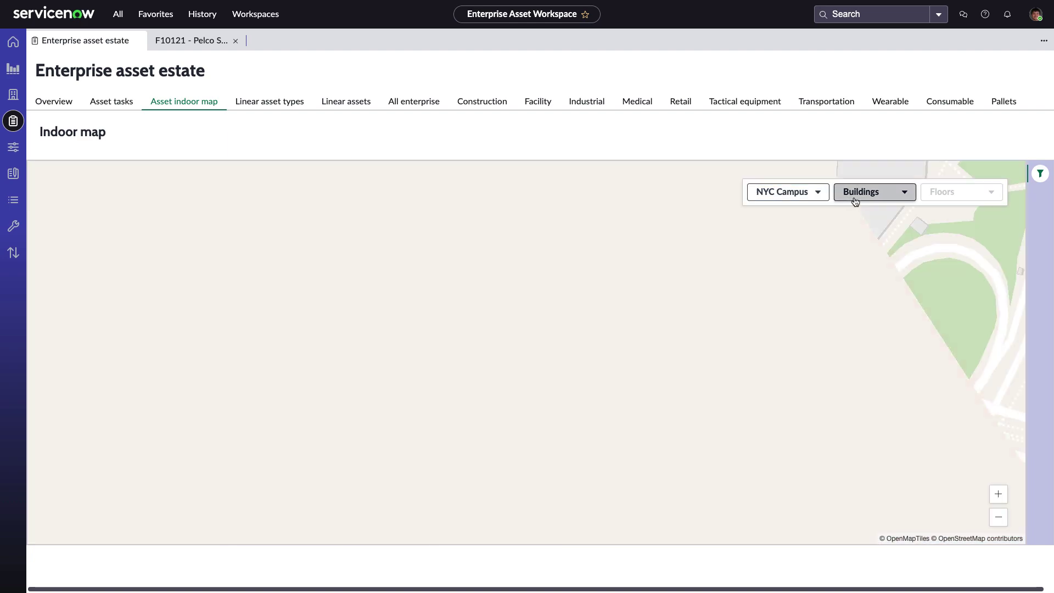
pyautogui.click(855, 198)
pyautogui.click(856, 245)
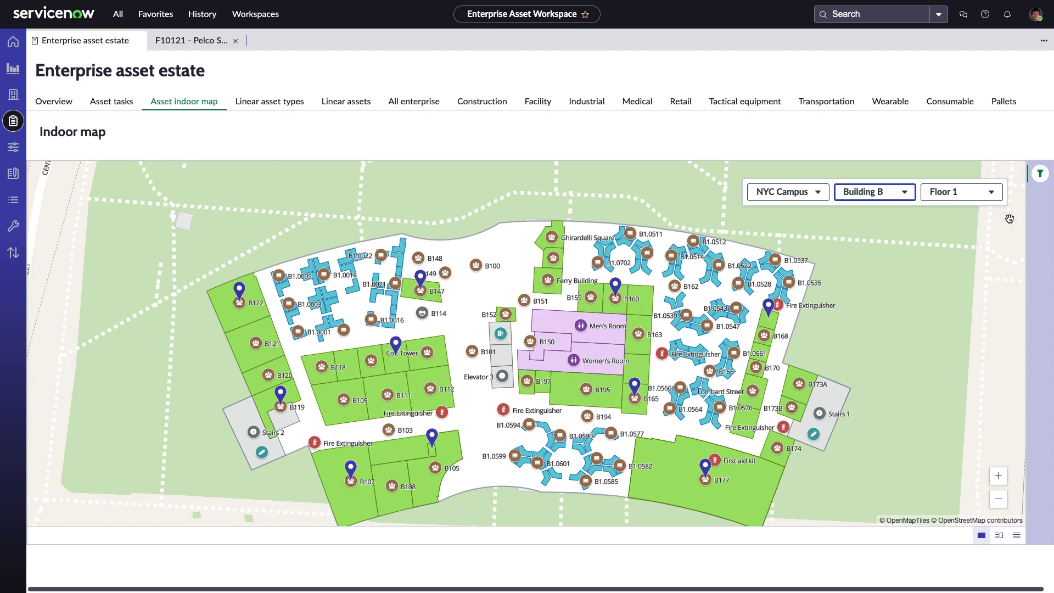
# Apply a model category filter for Cameras and HVAC to the Floor 1 map
pyautogui.click(1041, 174)
pyautogui.click(894, 246)
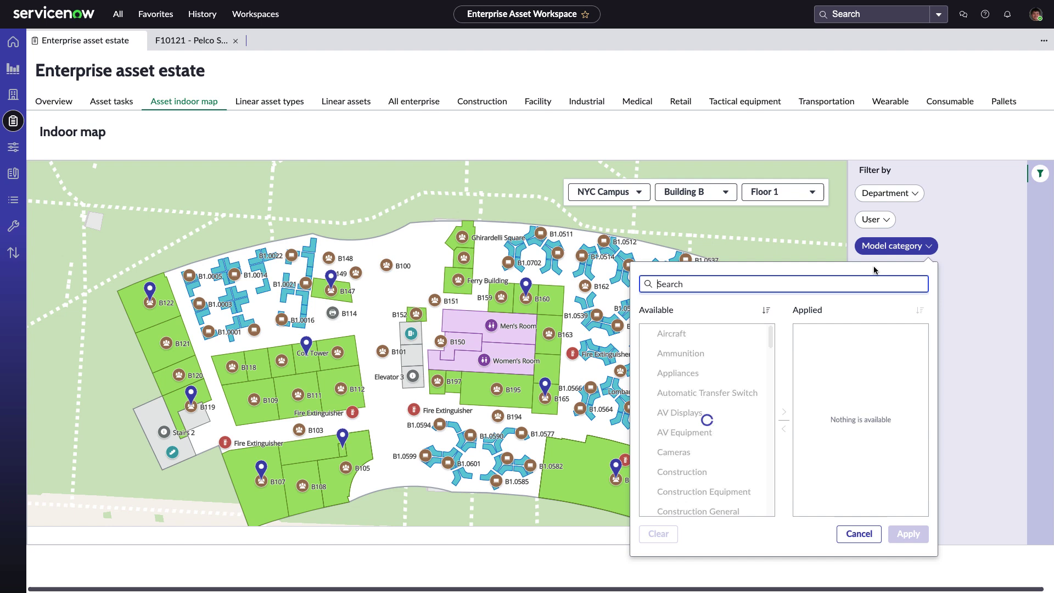
pyautogui.click(681, 445)
pyautogui.scroll(-1, 681, 449)
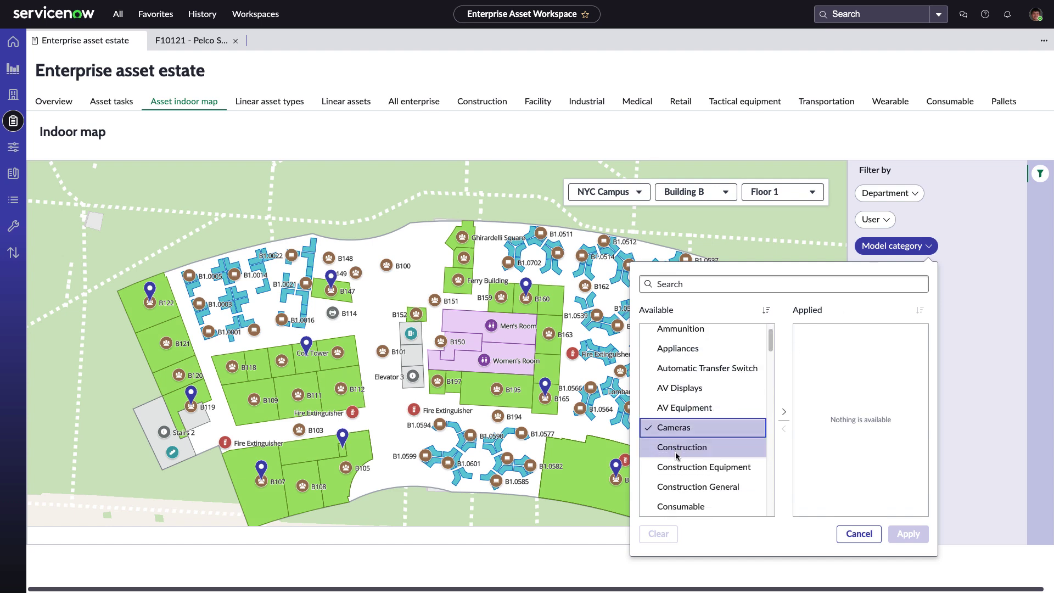
pyautogui.scroll(-2, 681, 457)
pyautogui.scroll(-2, 680, 463)
pyautogui.scroll(-2, 682, 470)
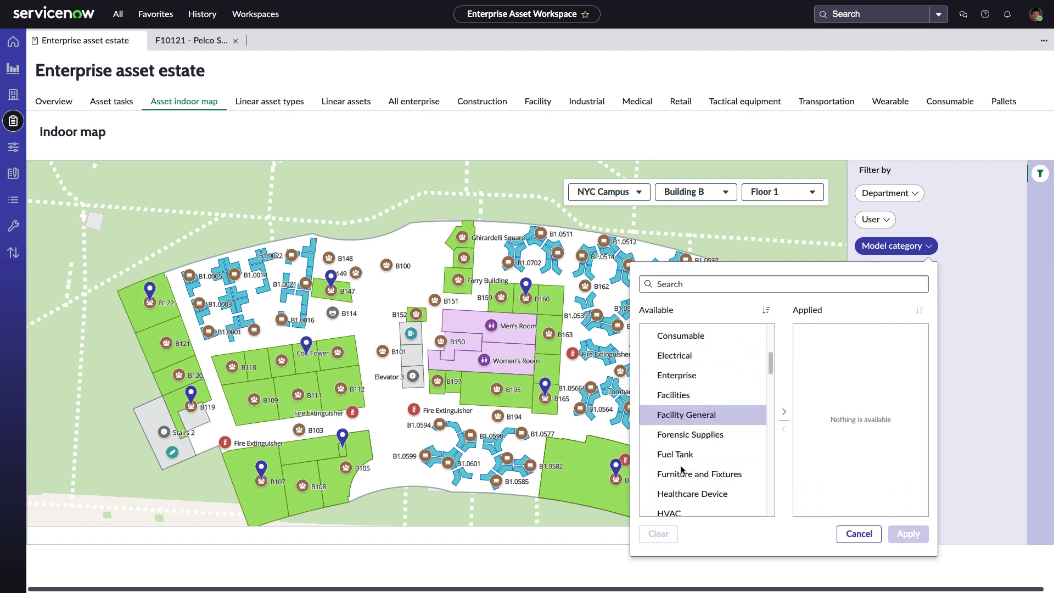
pyautogui.scroll(-1, 683, 481)
pyautogui.click(684, 493)
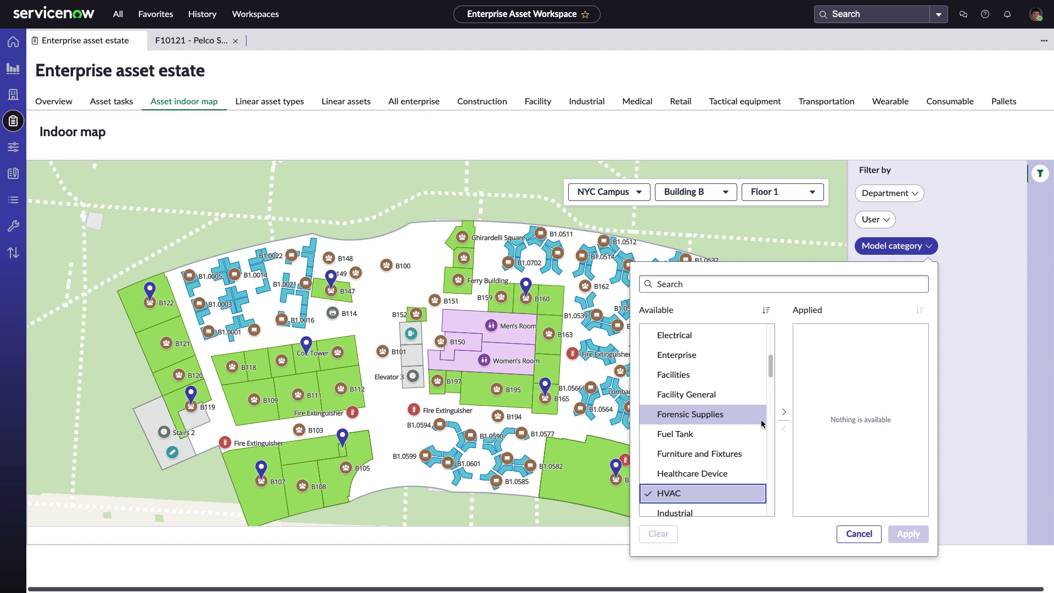
pyautogui.click(784, 411)
pyautogui.click(900, 532)
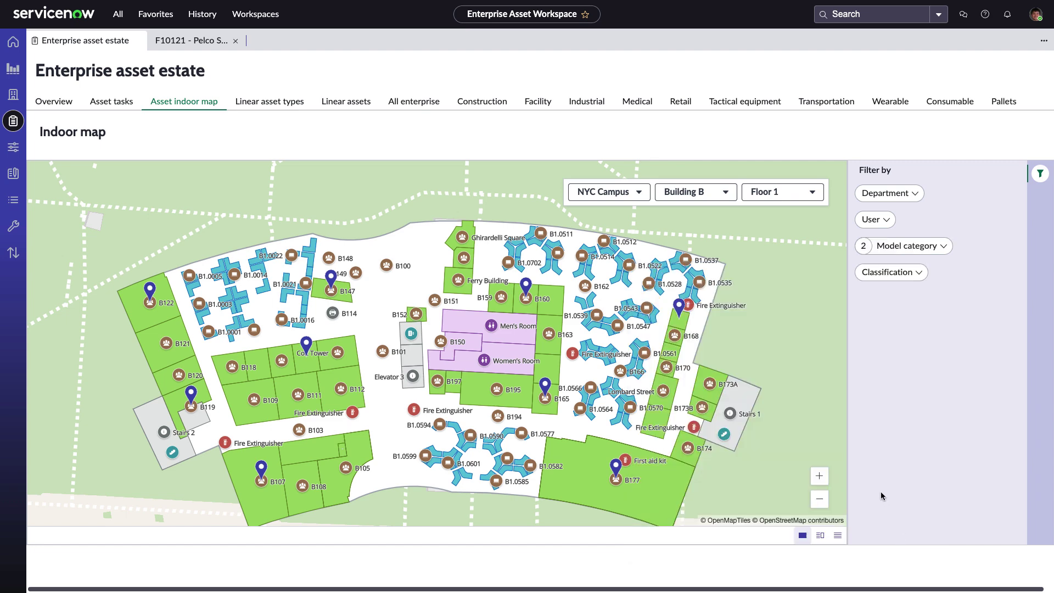
# From the last page of the map-and-list view, open camera F10121 and its location map
pyautogui.click(821, 535)
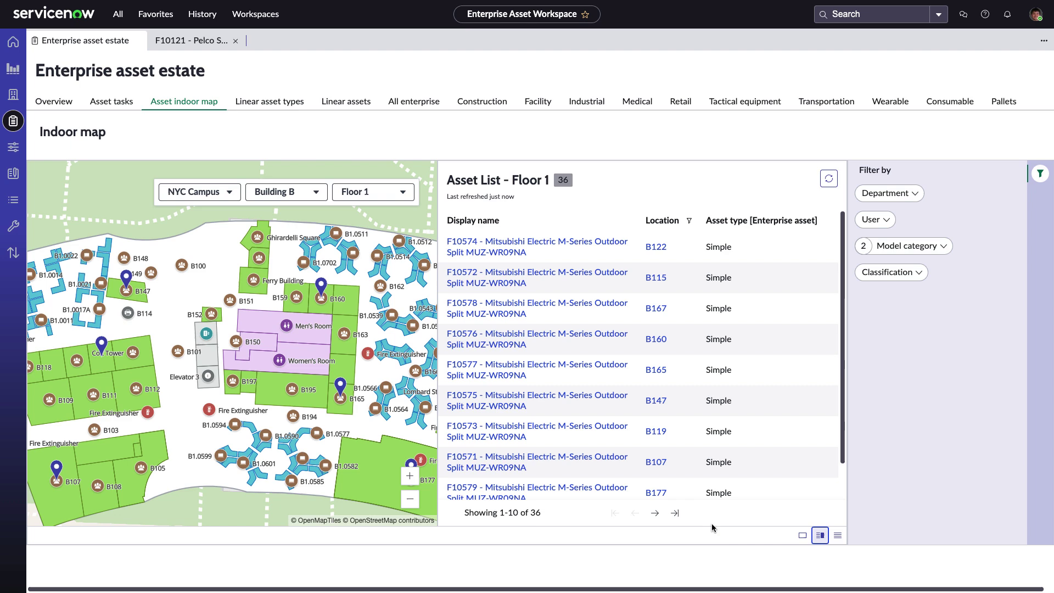
pyautogui.click(675, 514)
pyautogui.click(533, 242)
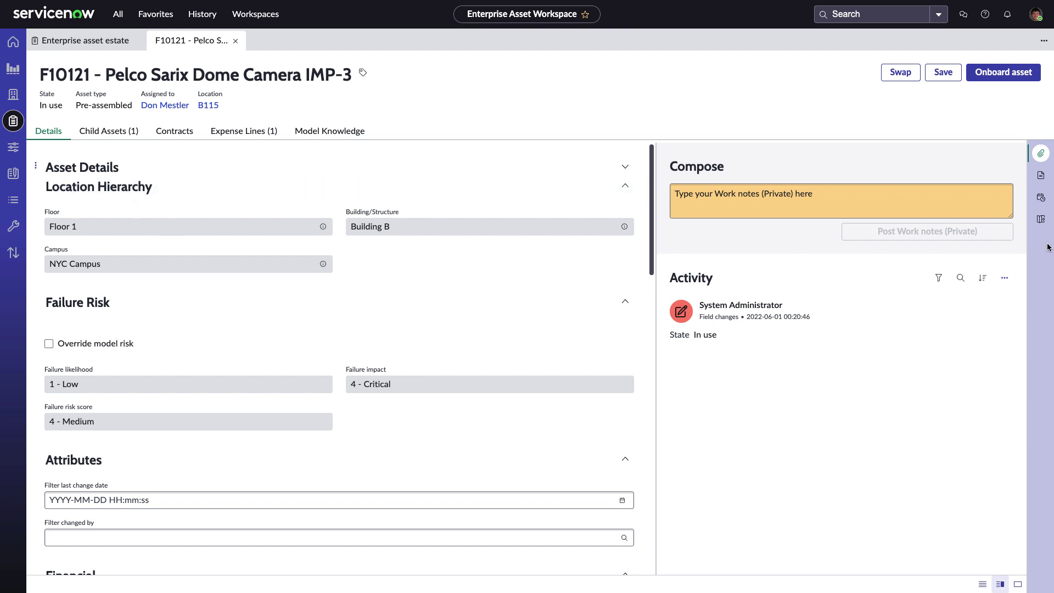
pyautogui.click(1042, 220)
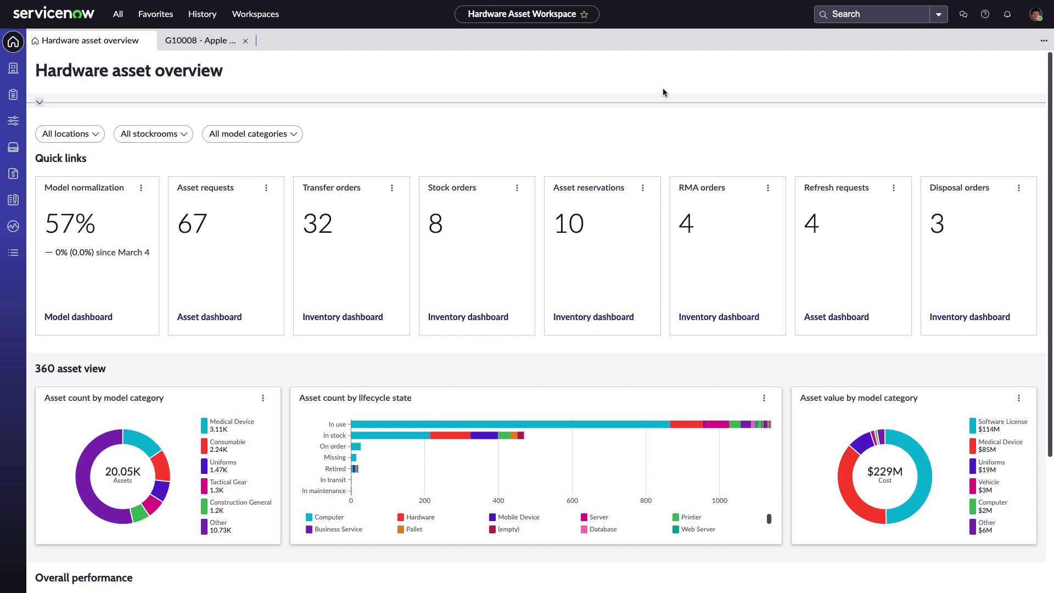
# In Hardware Asset Workspace, show the indoor map for NYC Campus, Building B, Floor 1
pyautogui.click(13, 95)
pyautogui.click(105, 97)
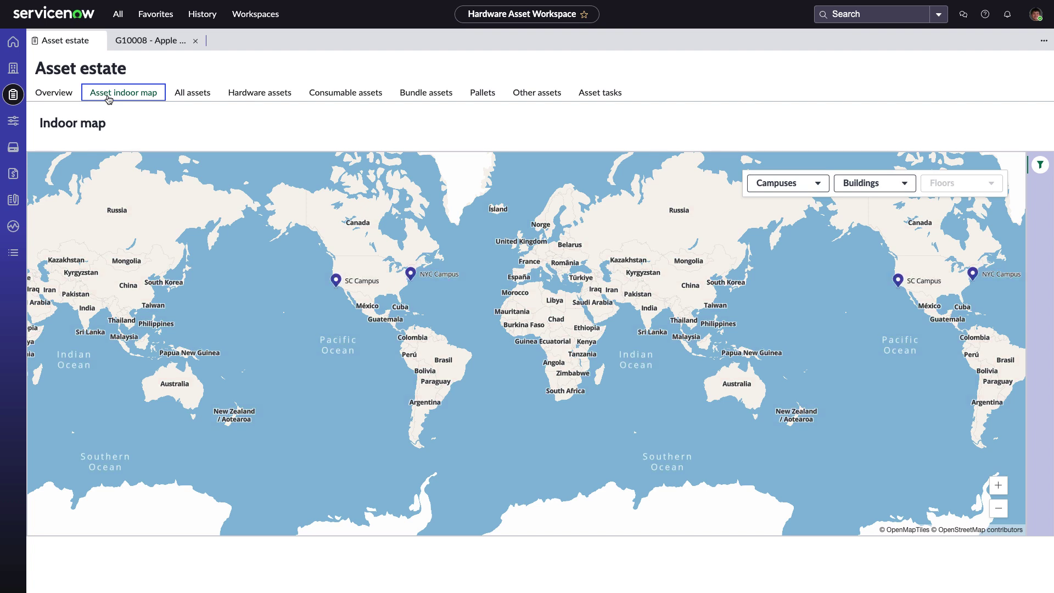
pyautogui.click(770, 183)
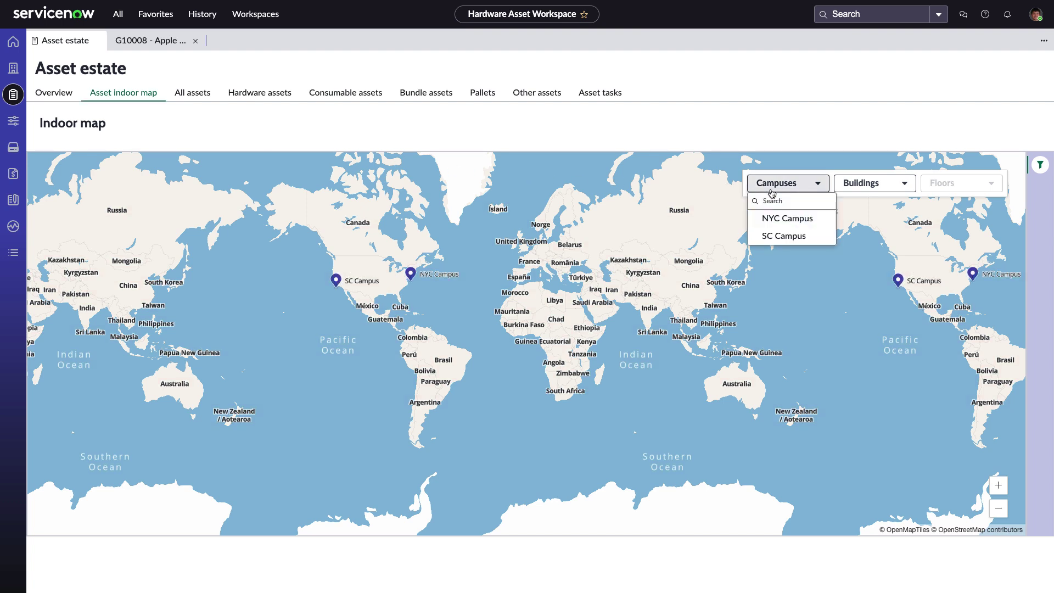
pyautogui.click(774, 218)
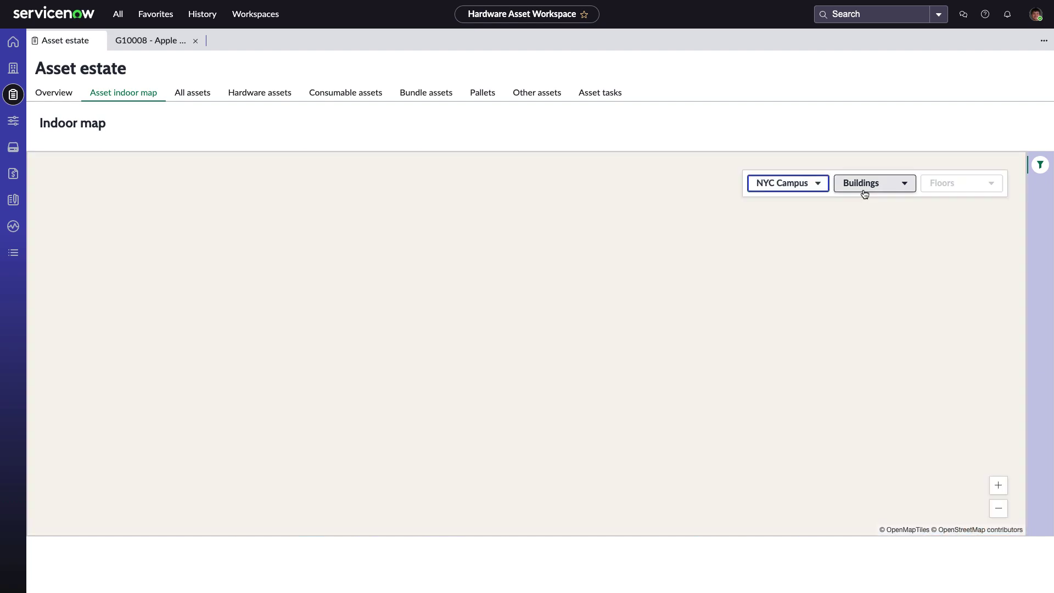
pyautogui.click(865, 189)
pyautogui.click(867, 236)
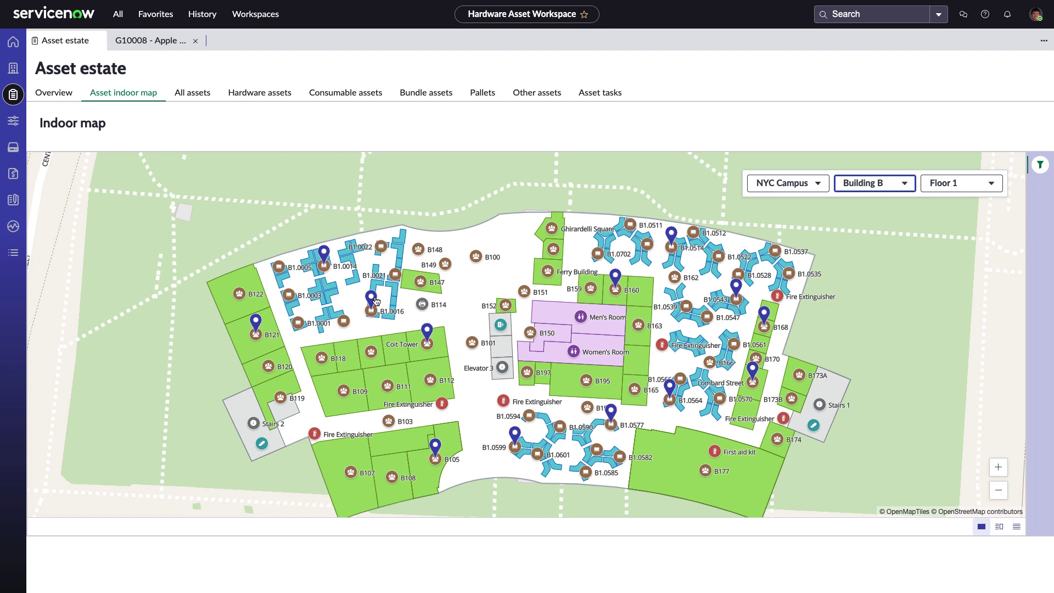
# Show the asset list beside the map and filter it to the Computer model category
pyautogui.click(1001, 527)
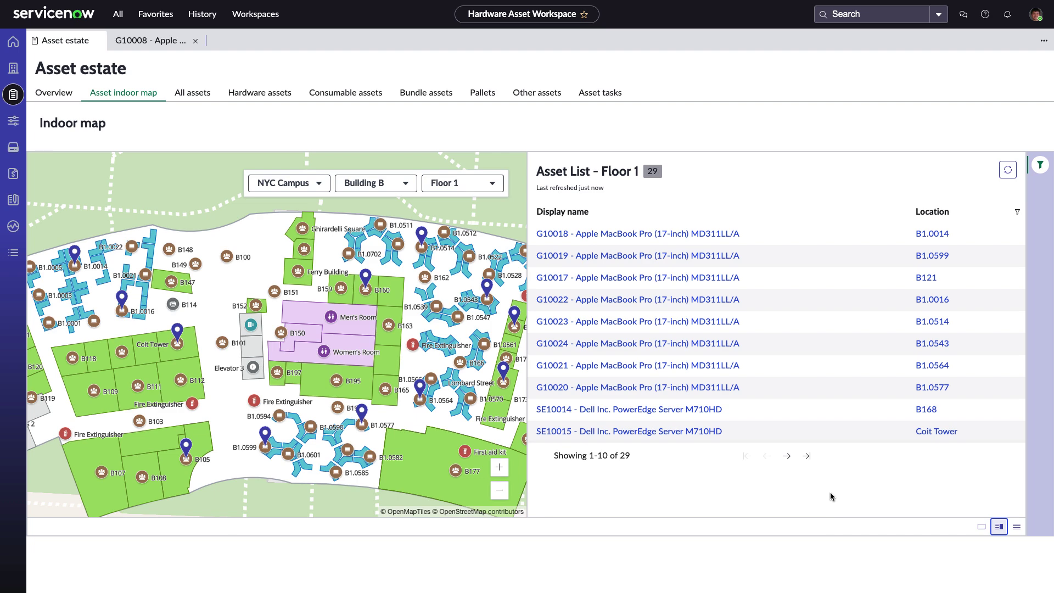
pyautogui.click(1041, 166)
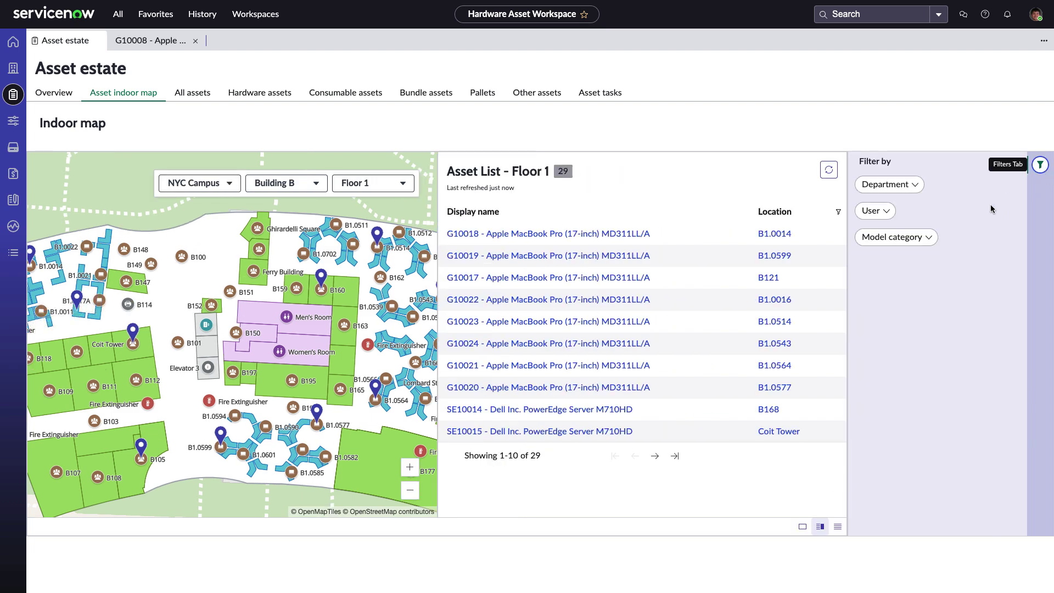
pyautogui.click(928, 238)
pyautogui.click(726, 364)
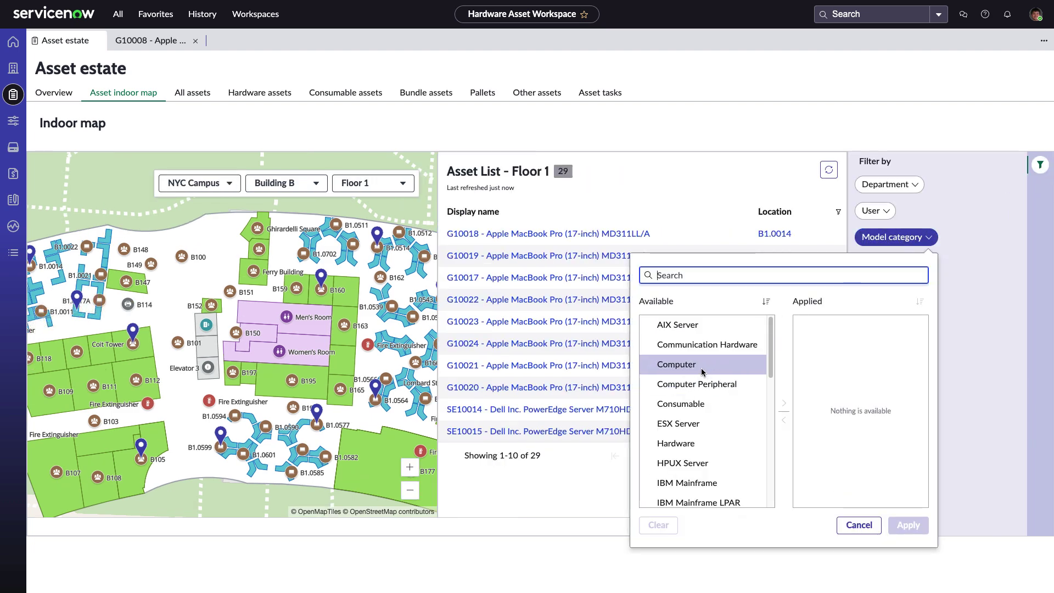
pyautogui.click(784, 403)
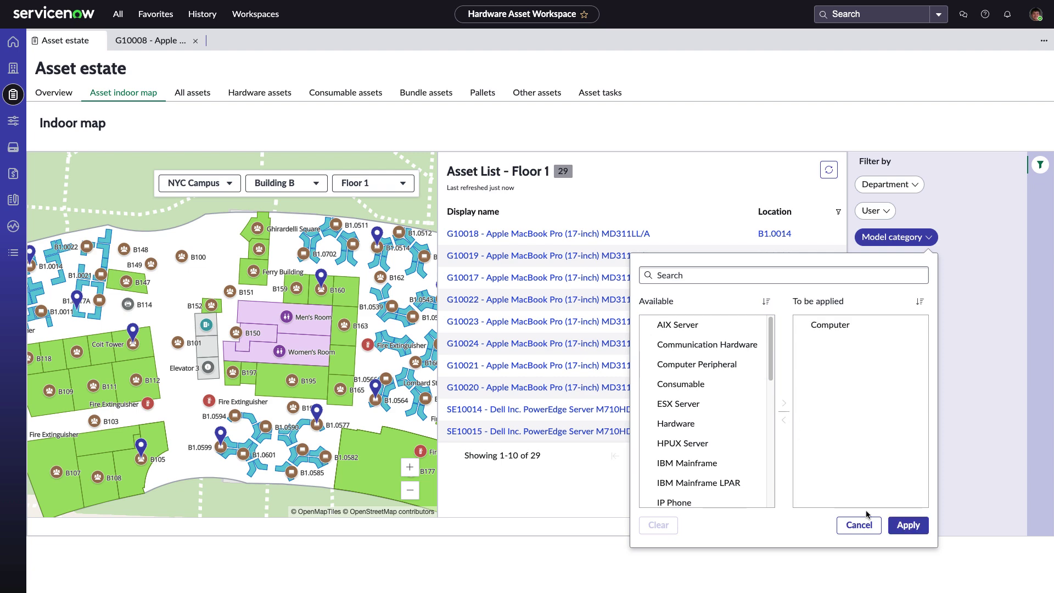
pyautogui.click(906, 525)
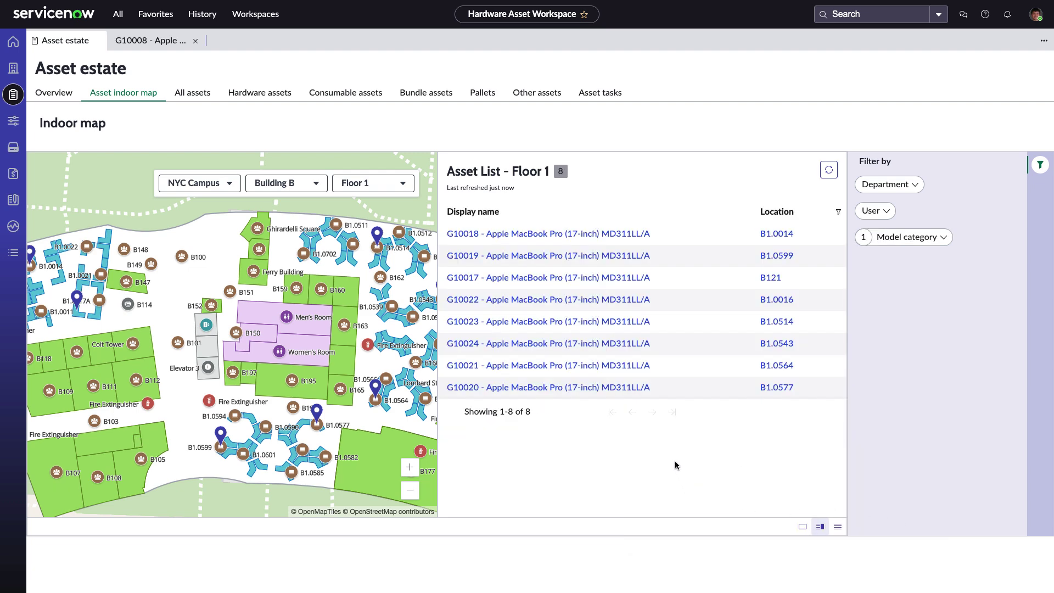
# View the G10018 MacBook Pro record and location map, then return to Asset estate
pyautogui.click(565, 235)
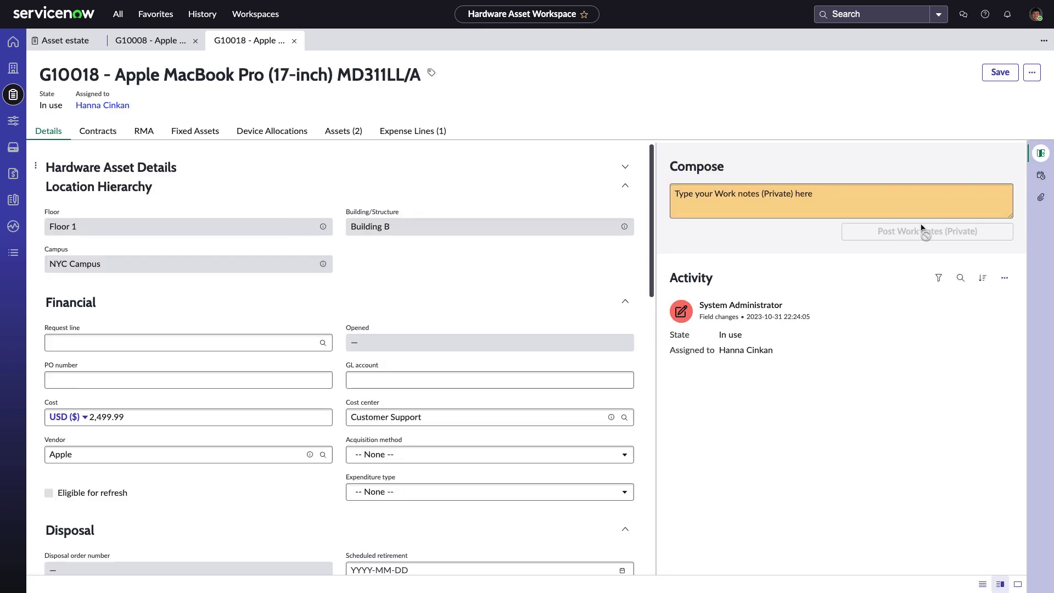
pyautogui.click(1041, 178)
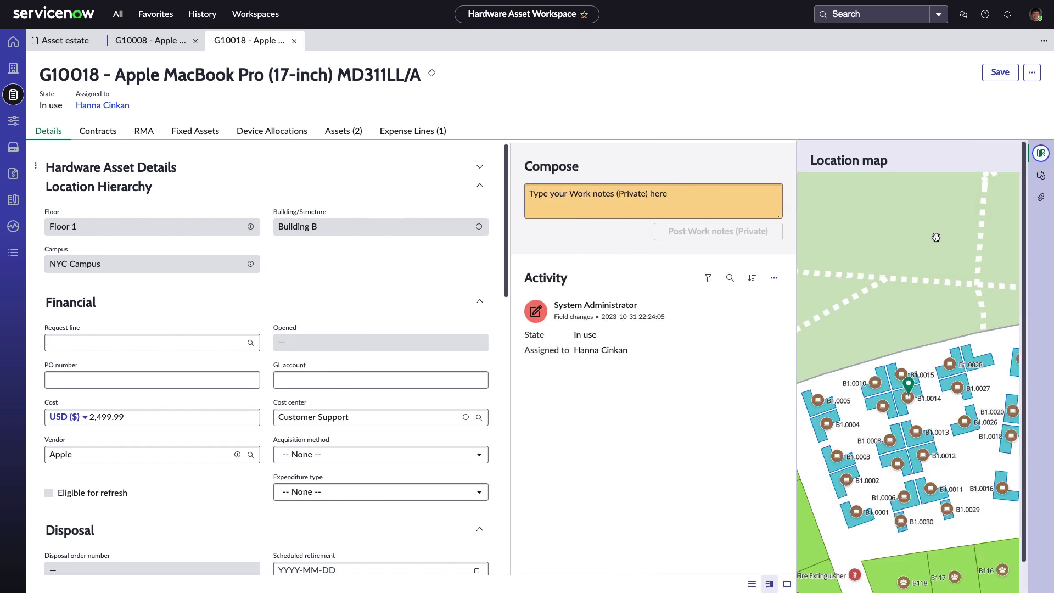
pyautogui.click(48, 46)
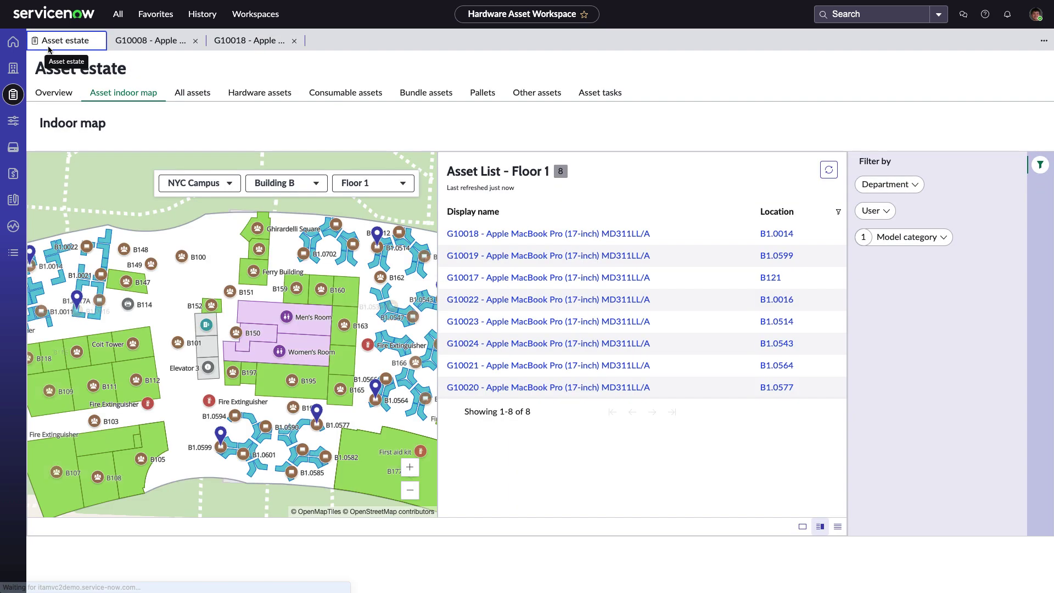